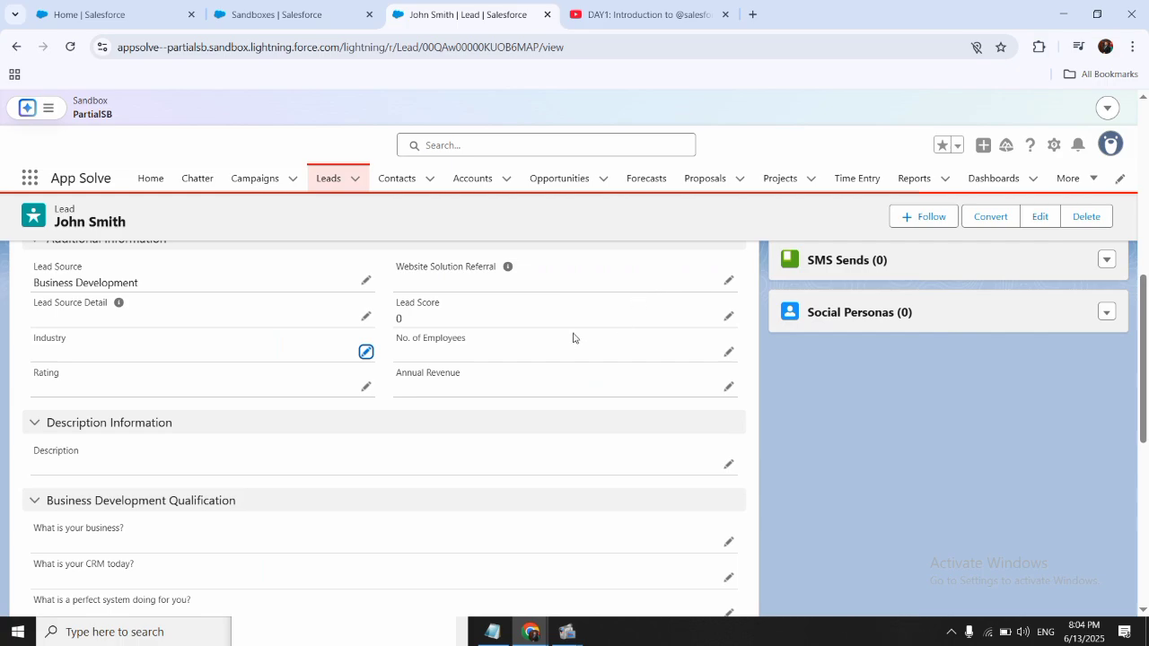
# - Open the Lead object's Fields & Relationships in Object Manager from the lead record and start a new custom field
pyautogui.click(1054, 146)
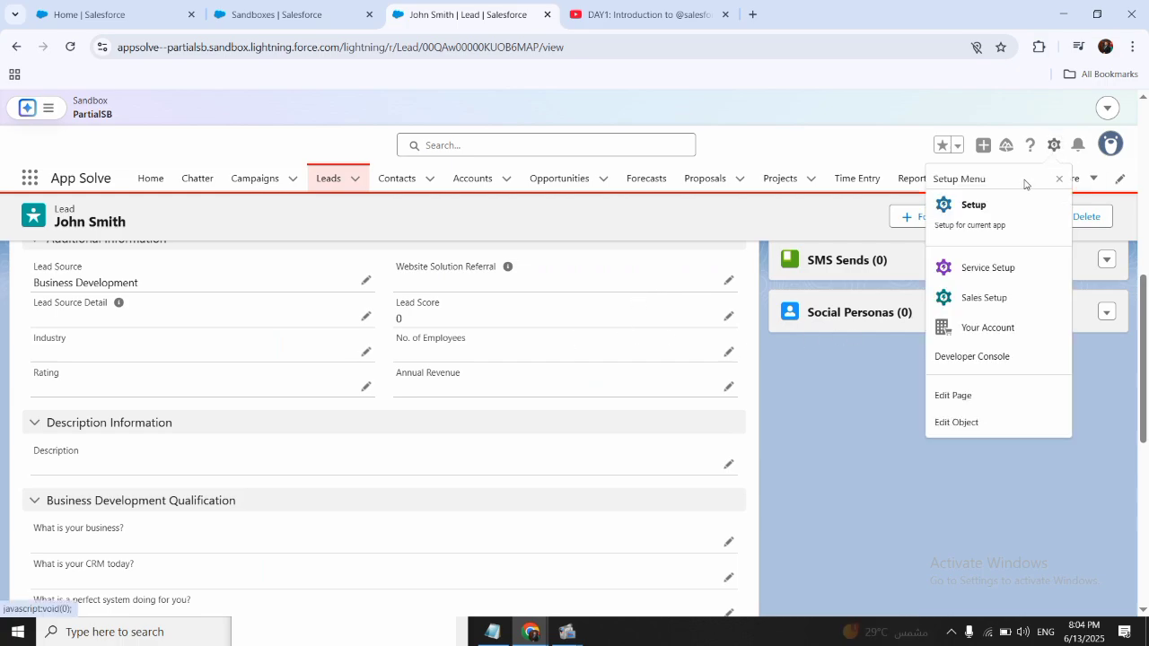
pyautogui.click(987, 421)
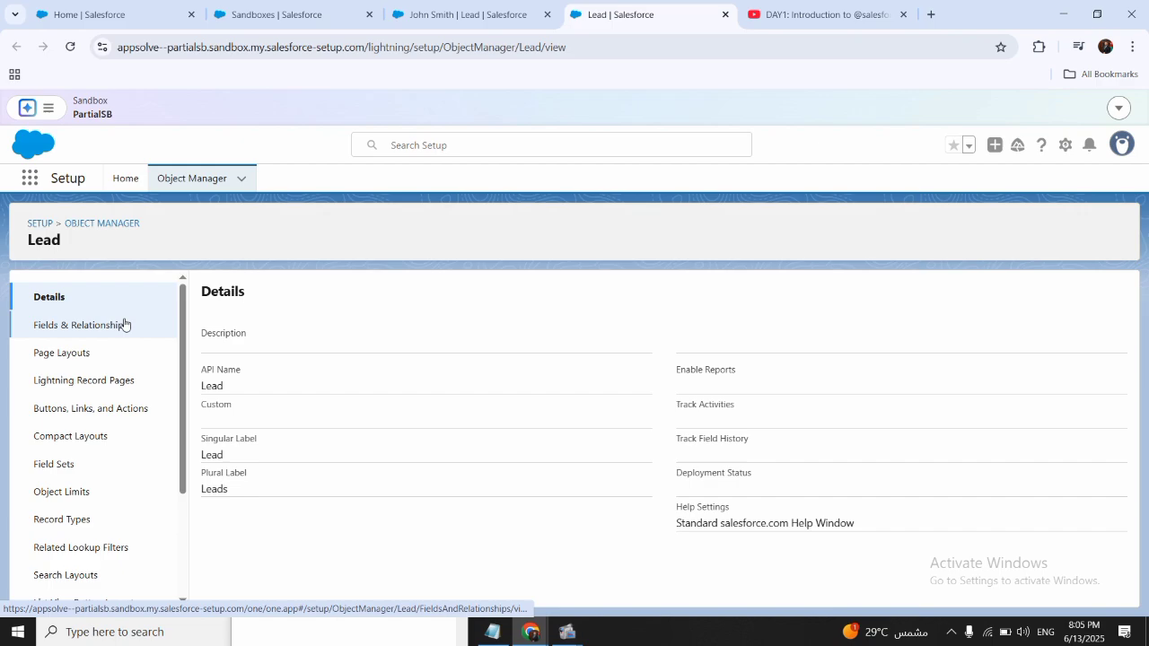
pyautogui.click(110, 325)
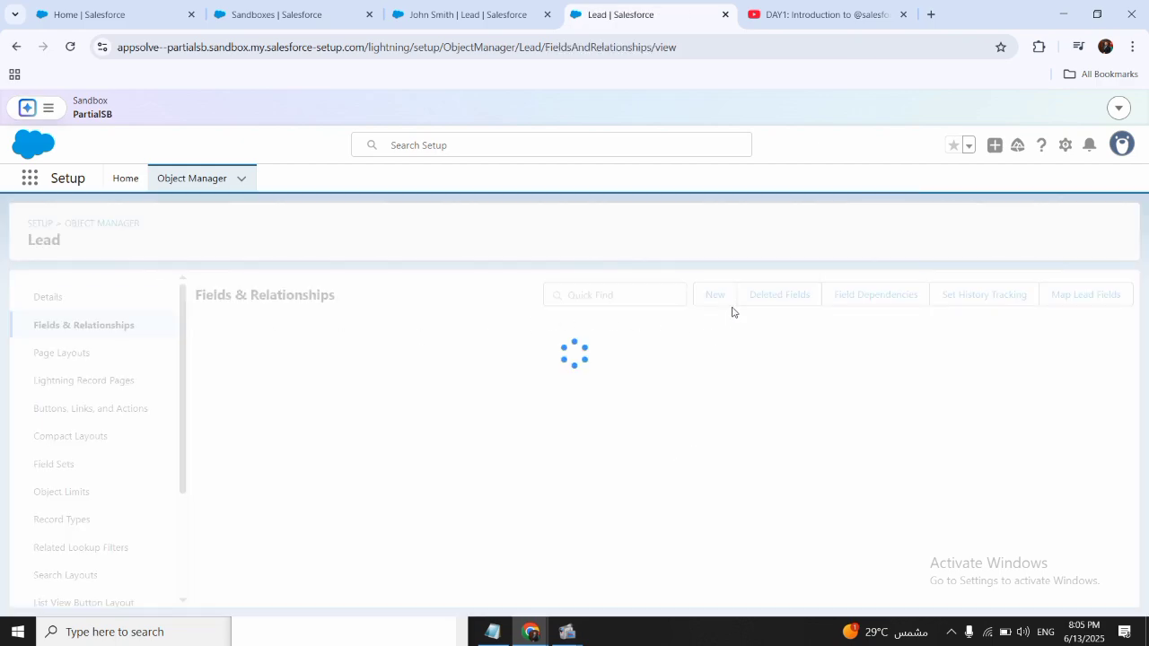
pyautogui.click(720, 300)
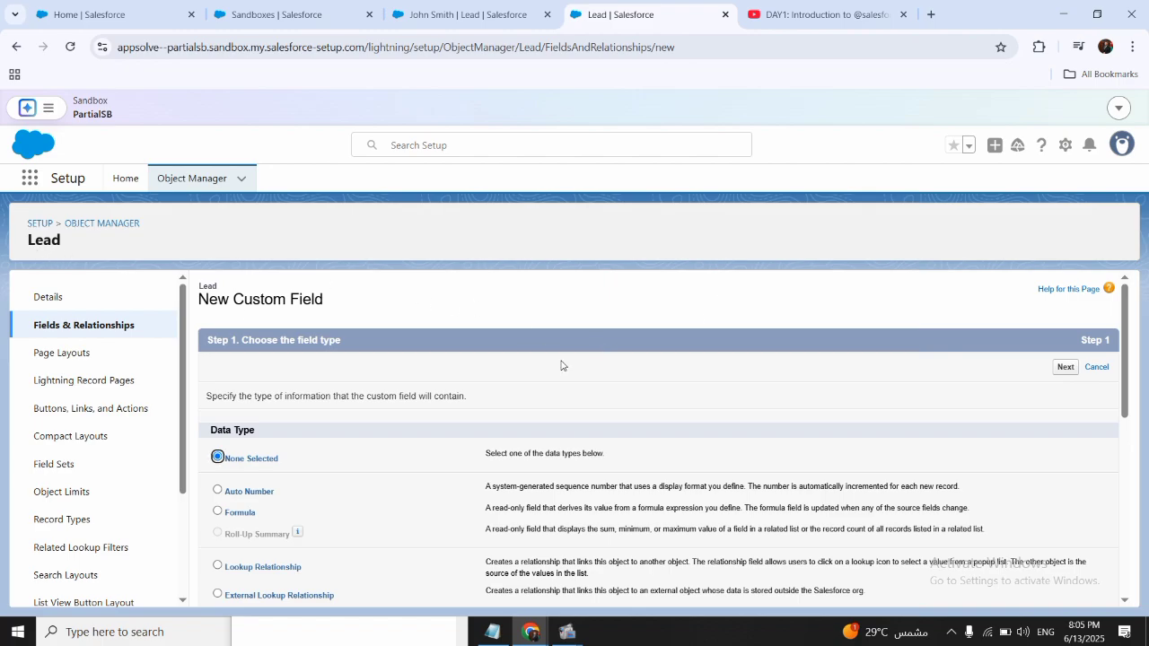
# - Review the available data types and choose Auto Number for the new Lead field, continuing to its details
pyautogui.scroll(-3, 465, 408)
pyautogui.scroll(-4, 465, 407)
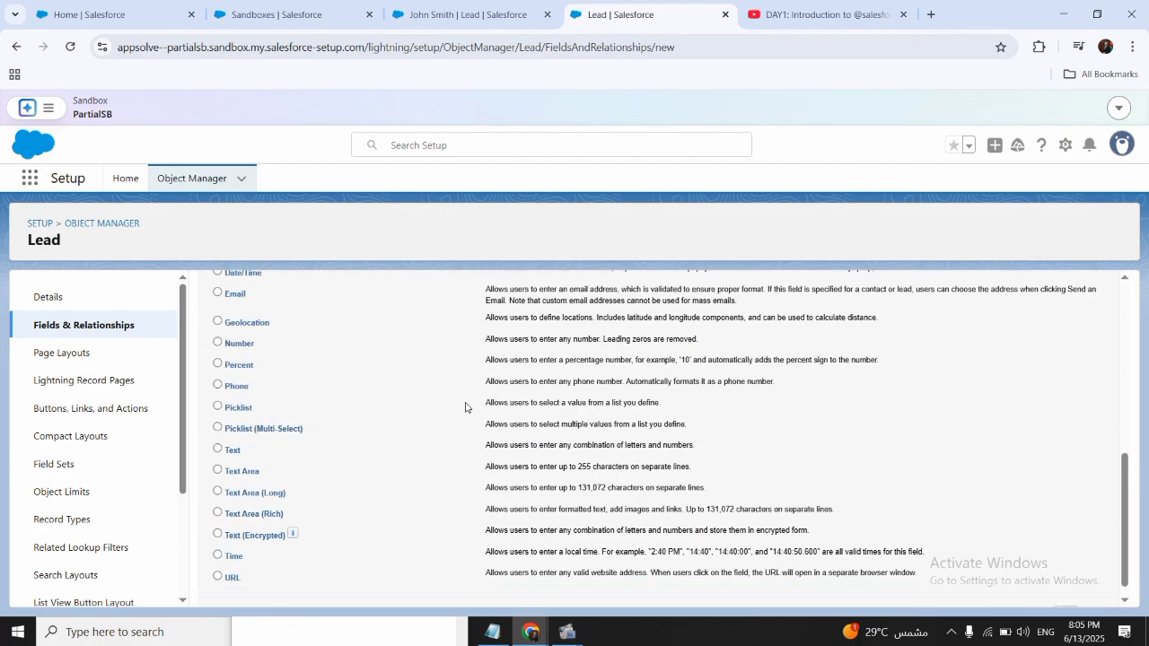
pyautogui.scroll(3, 465, 407)
pyautogui.scroll(3, 465, 408)
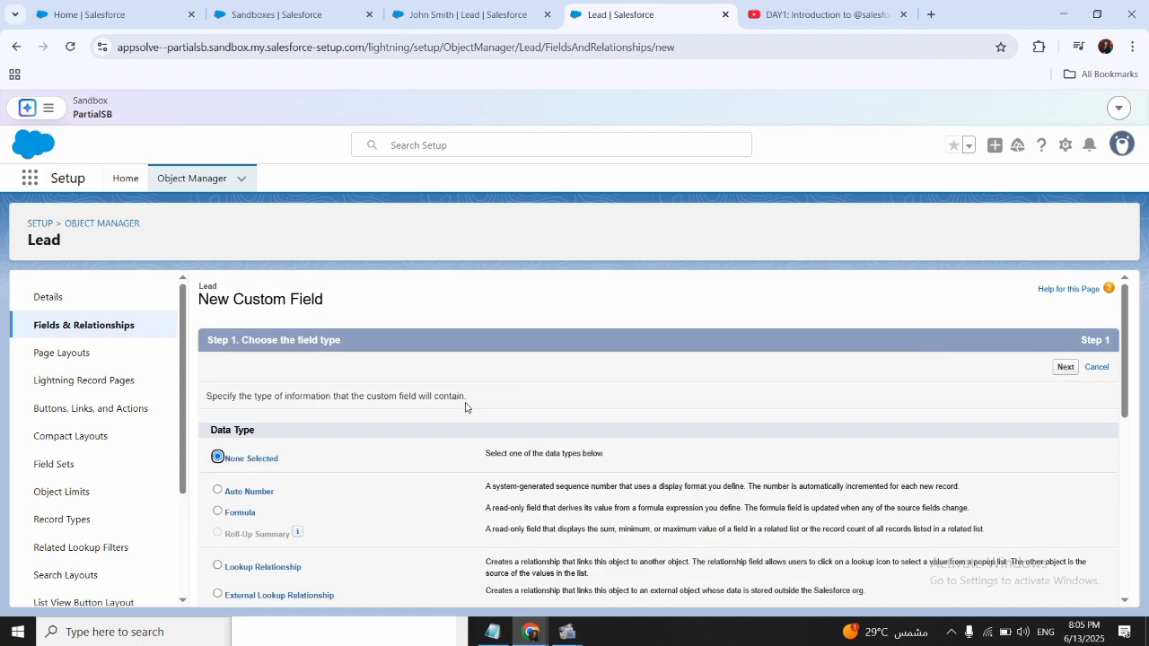
pyautogui.scroll(-2, 465, 408)
pyautogui.scroll(-3, 465, 408)
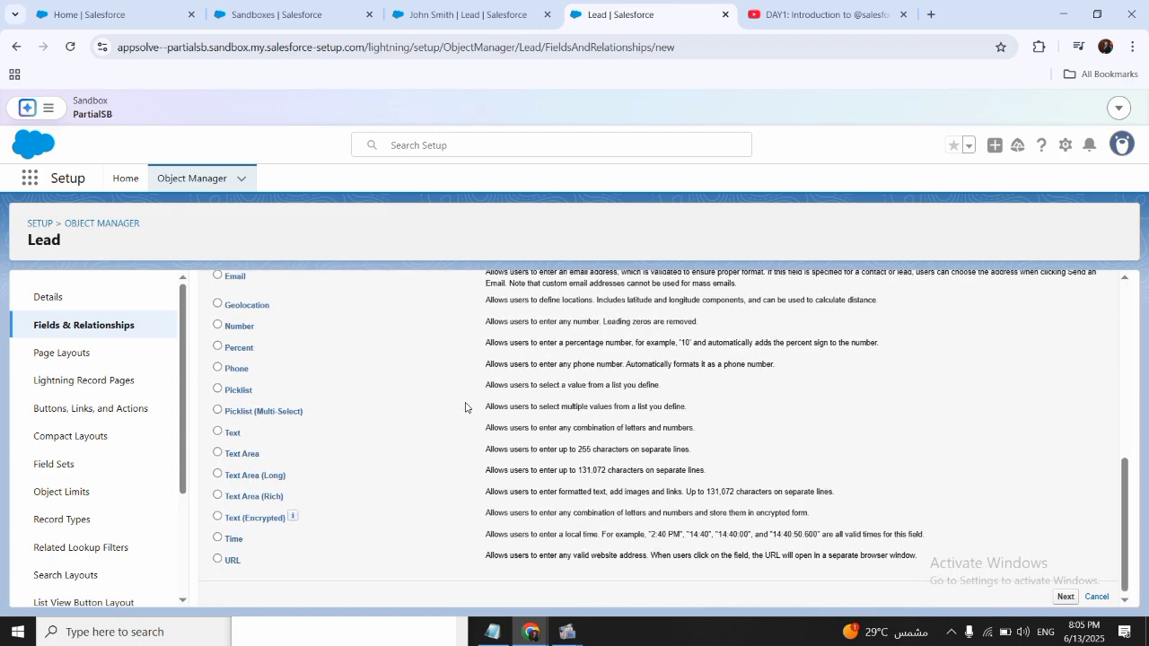
pyautogui.scroll(4, 465, 408)
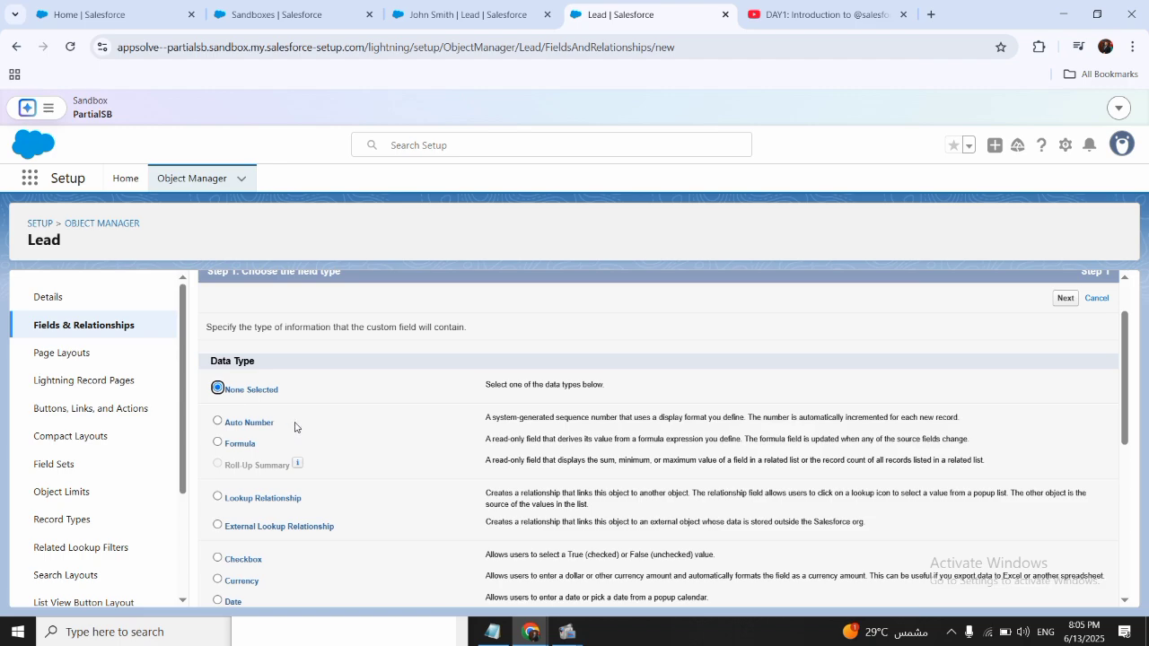
pyautogui.click(246, 426)
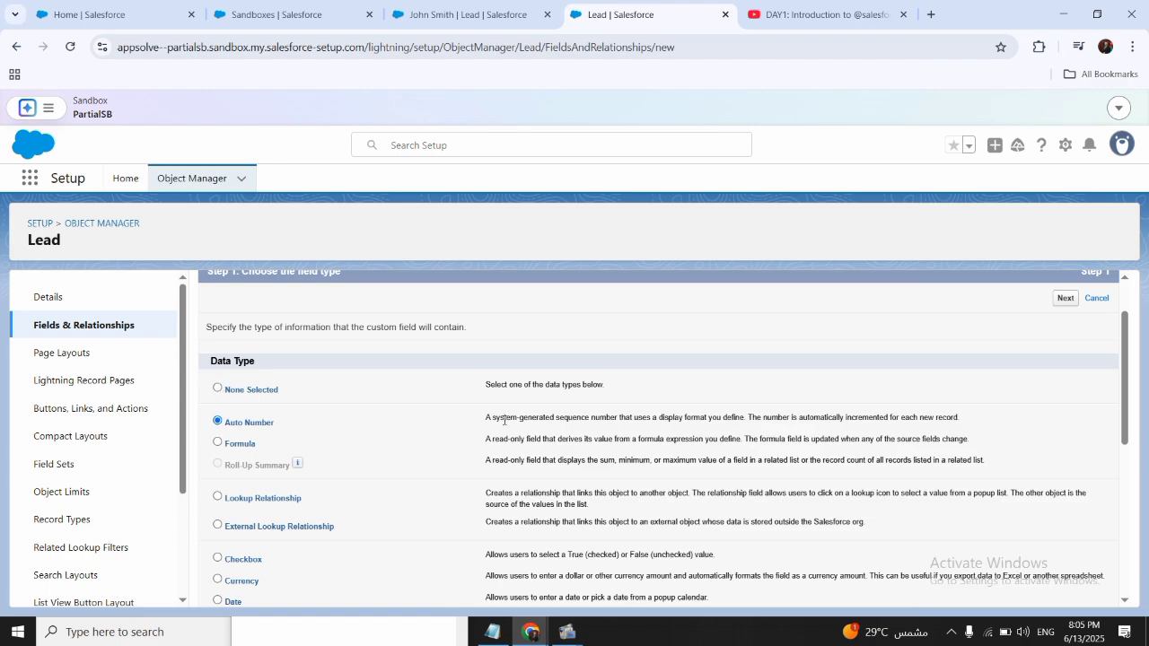
pyautogui.click(1058, 304)
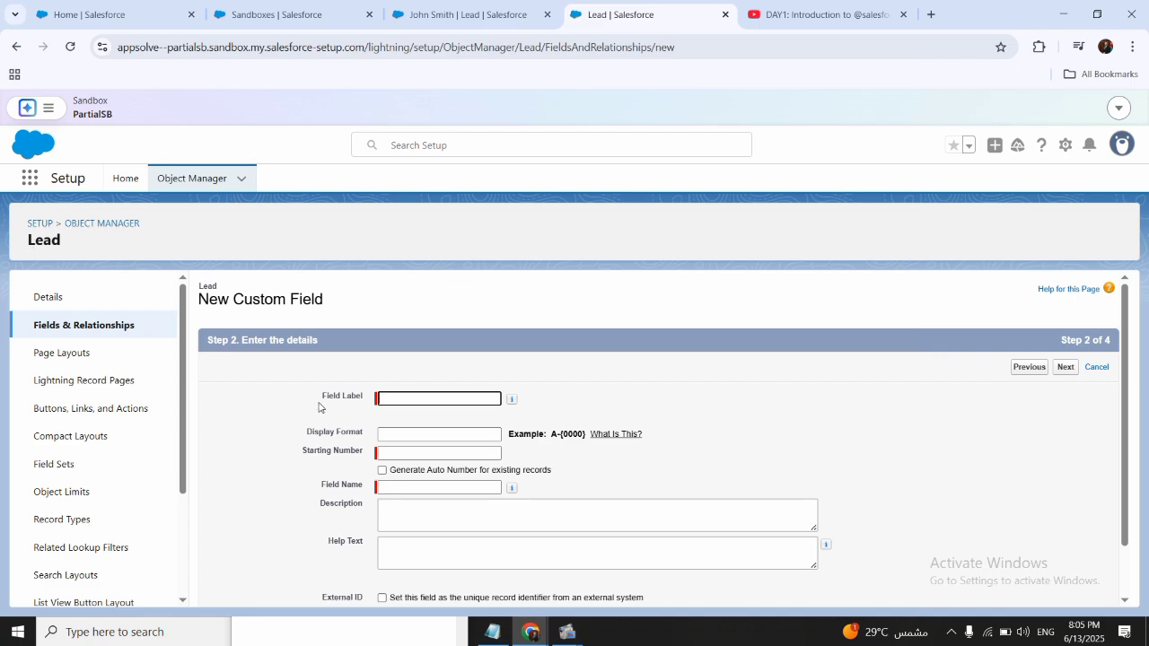
# - Set the auto-number field's display format to L-{0000} and its starting number to 1
pyautogui.click(410, 433)
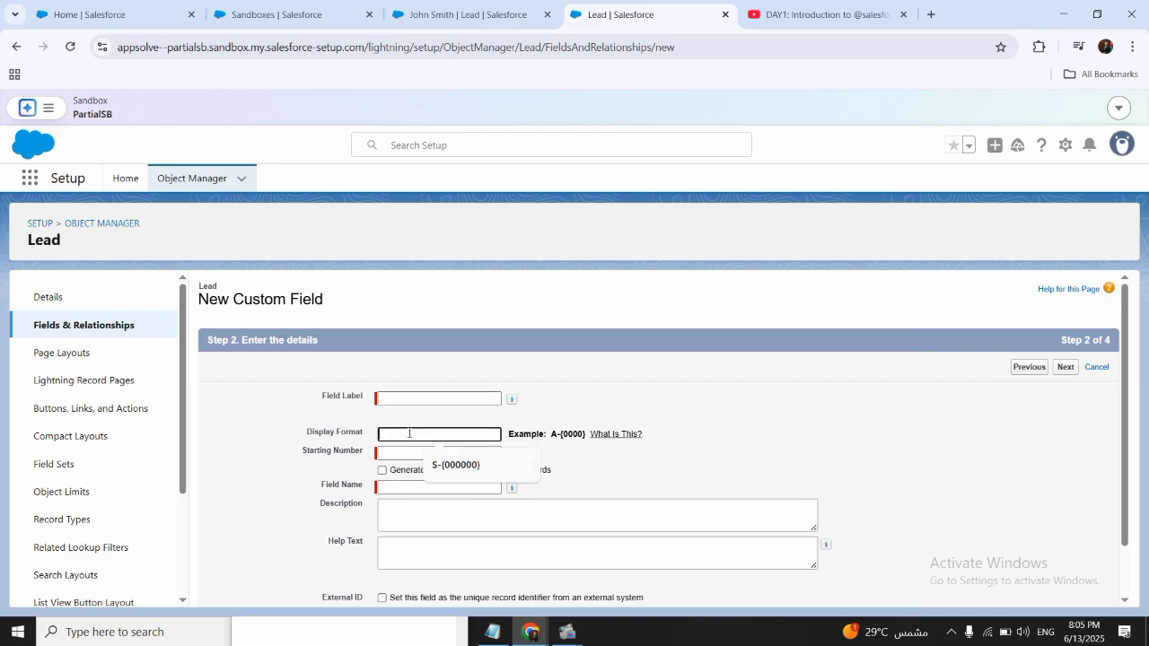
pyautogui.write('L')
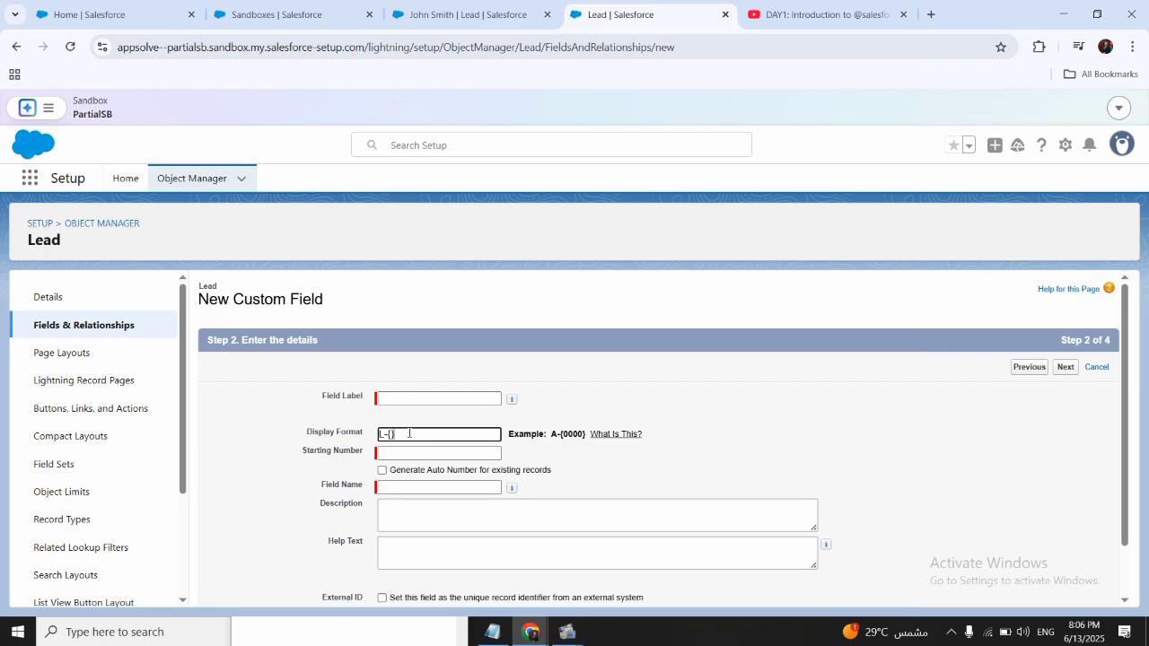
pyautogui.write('-{}')
pyautogui.press('Left')
pyautogui.write('0000')
pyautogui.click(413, 453)
pyautogui.click(434, 489)
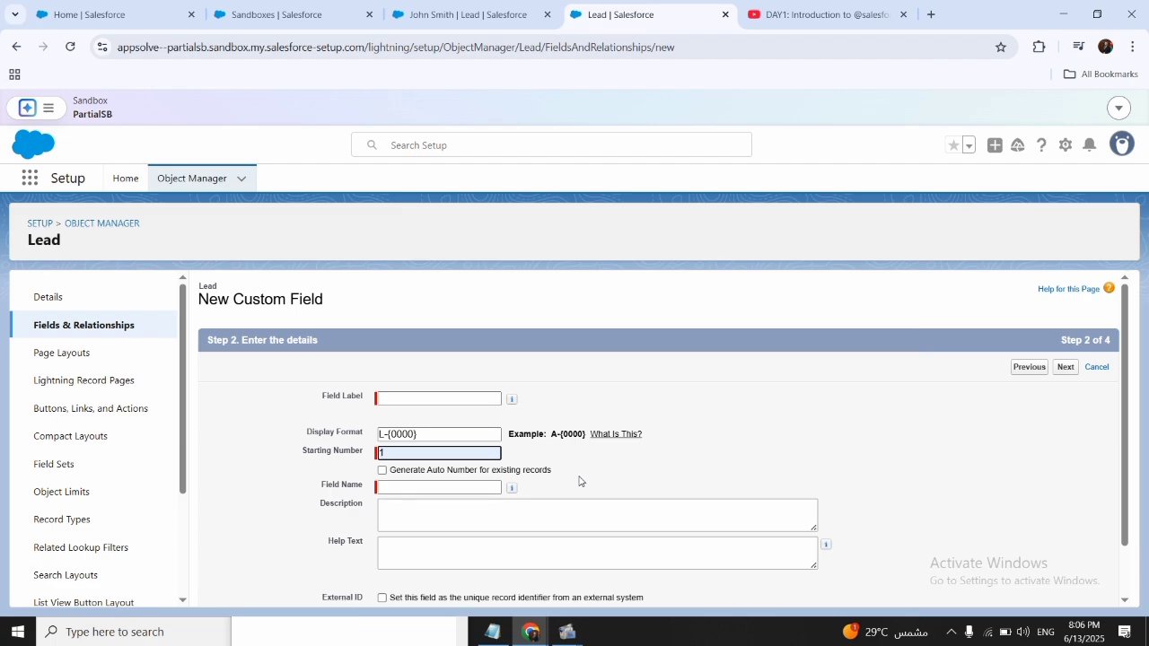
# - Label the auto-number field Lead Number with the field name Lead_Number, and cancel its creation without saving
pyautogui.scroll(-1, 579, 481)
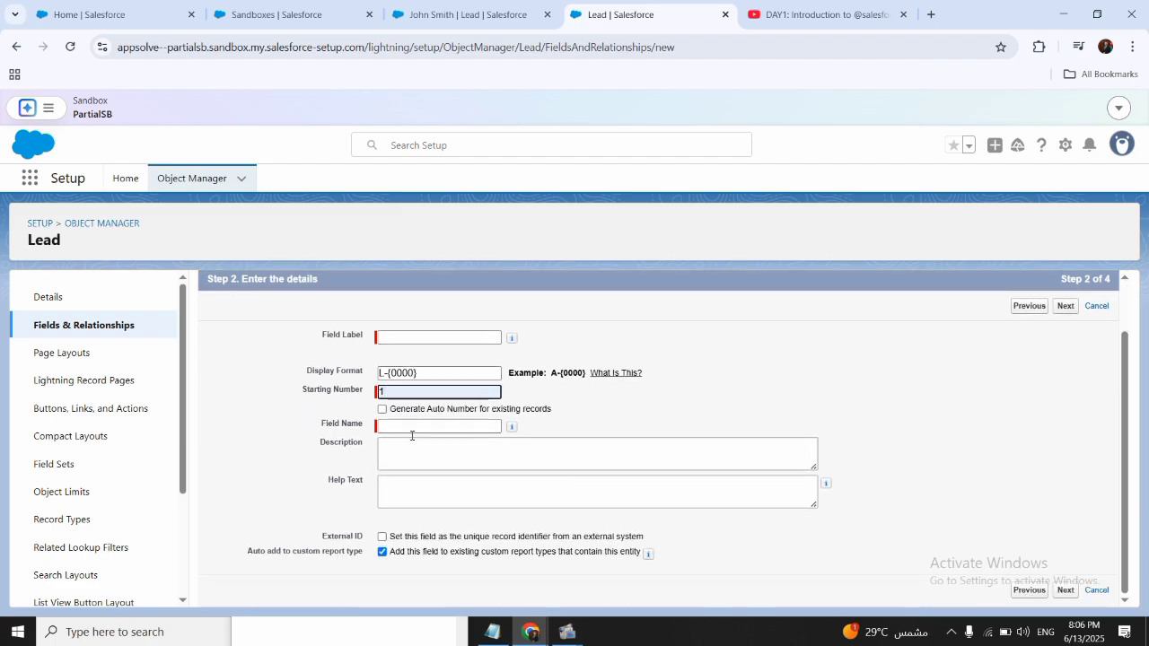
pyautogui.click(411, 338)
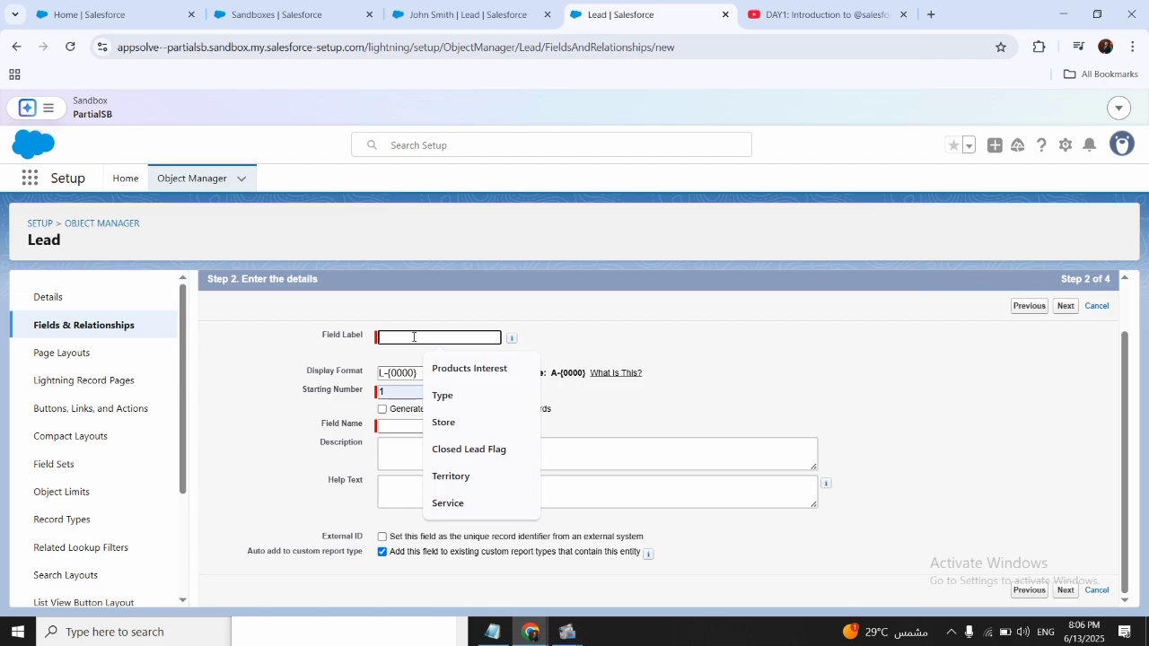
pyautogui.write('Lead Number')
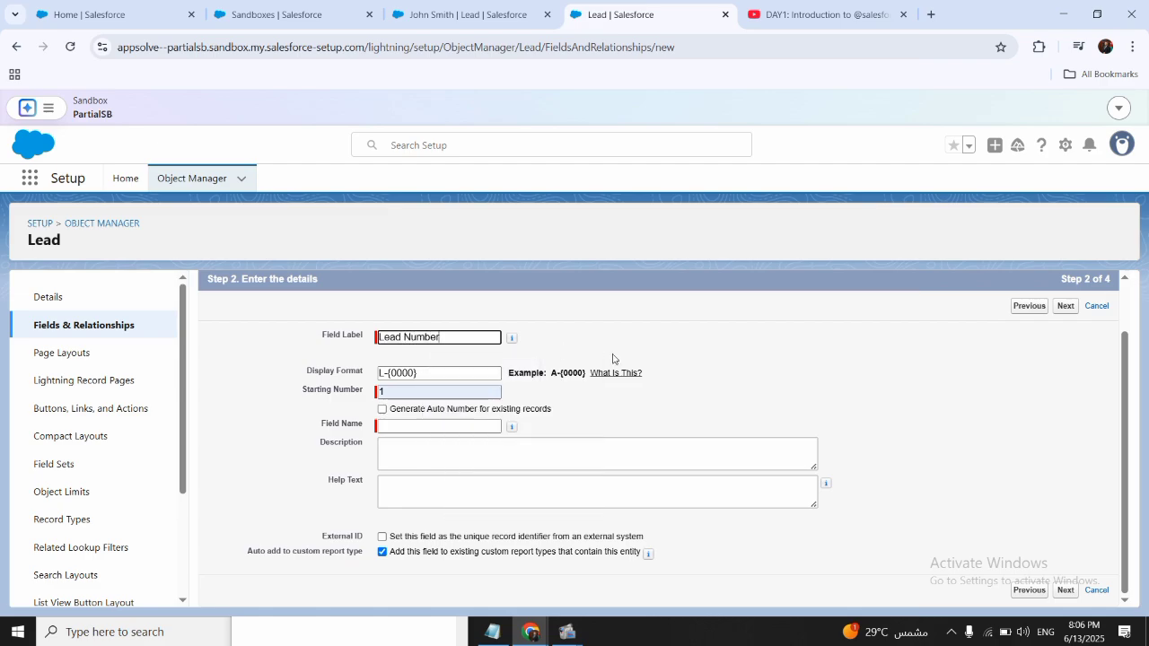
pyautogui.click(821, 360)
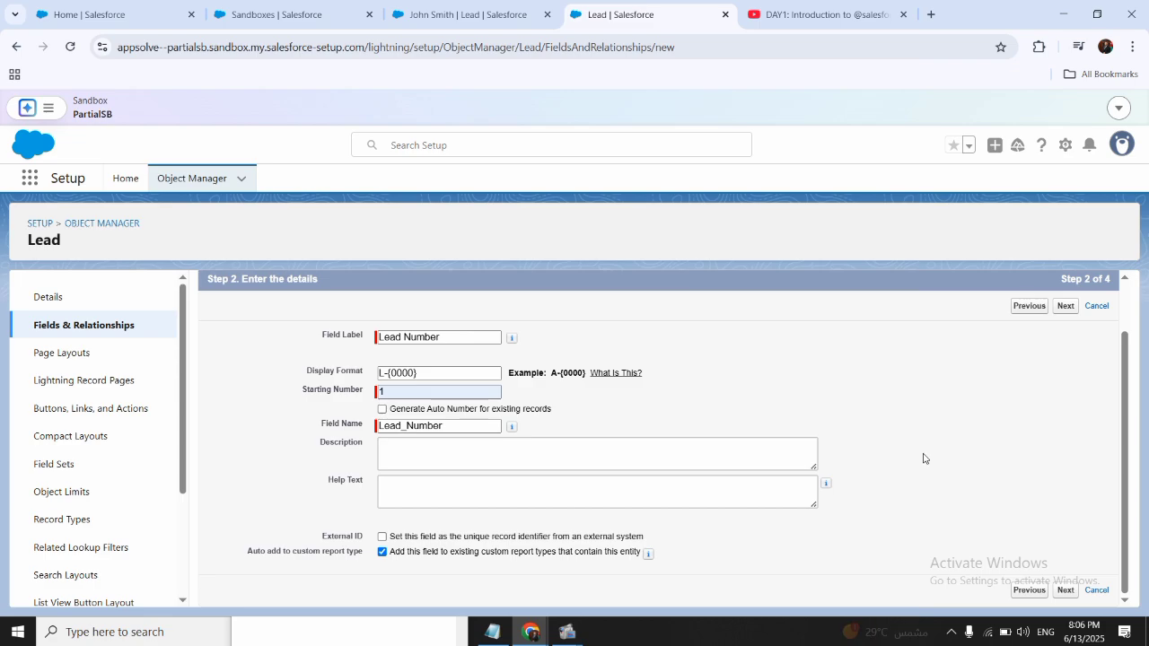
pyautogui.scroll(1, 924, 459)
pyautogui.scroll(-1, 1034, 474)
pyautogui.scroll(1, 1065, 476)
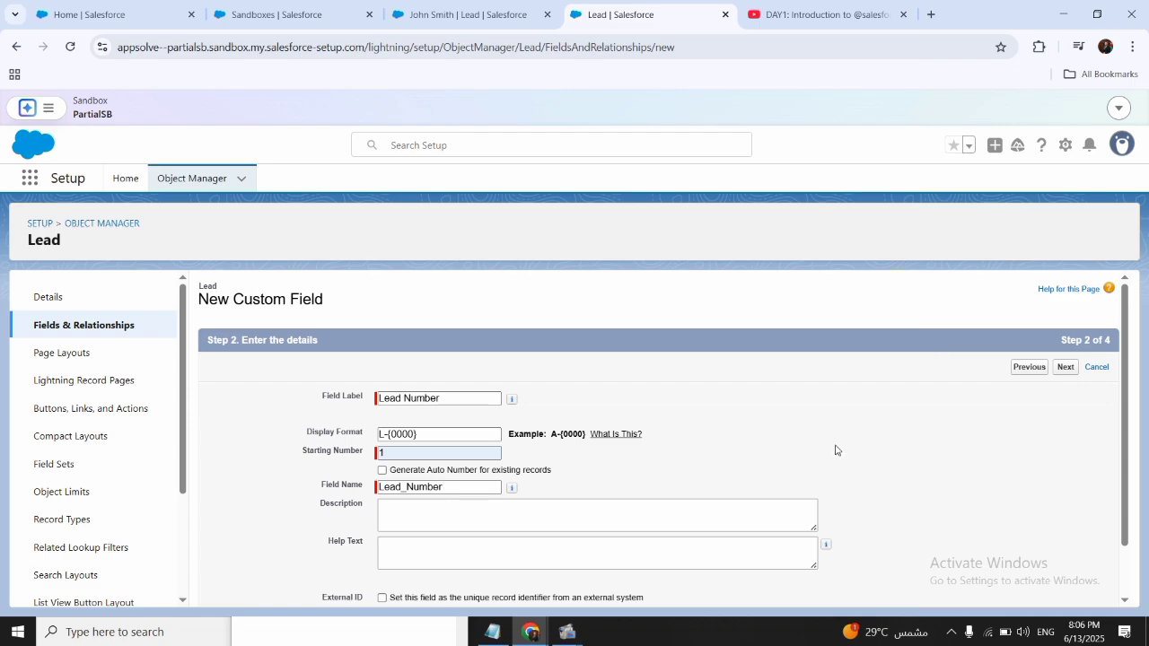
pyautogui.click(1106, 368)
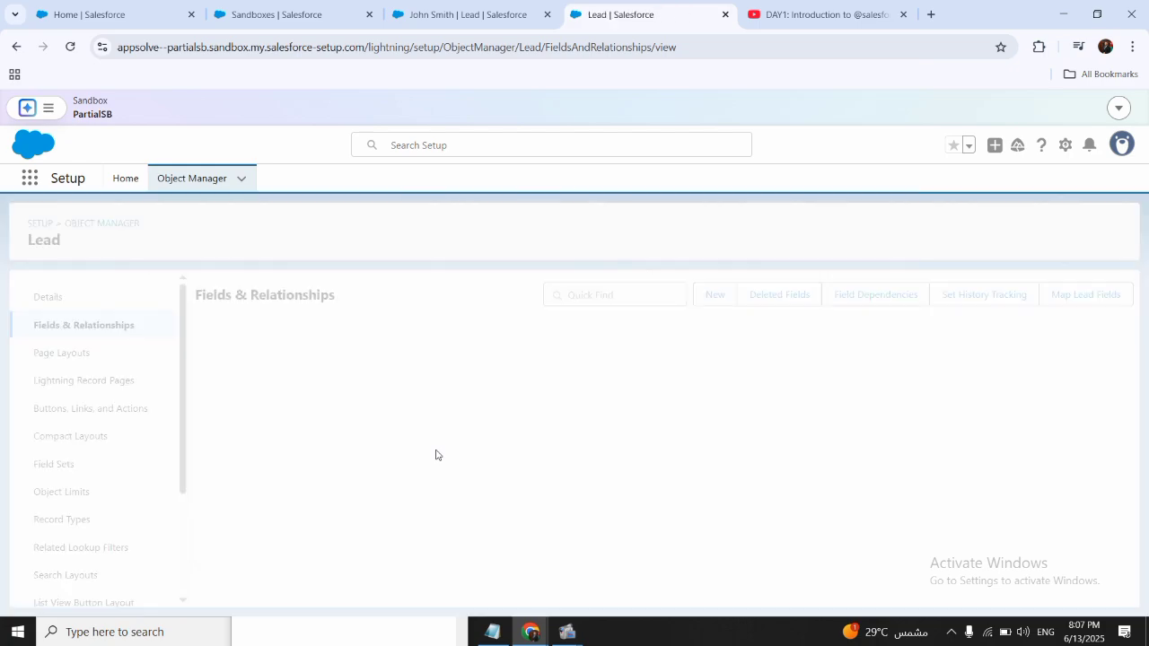
# - Start another custom field on the Lead object with the Formula data type and continue to its output type
pyautogui.click(709, 295)
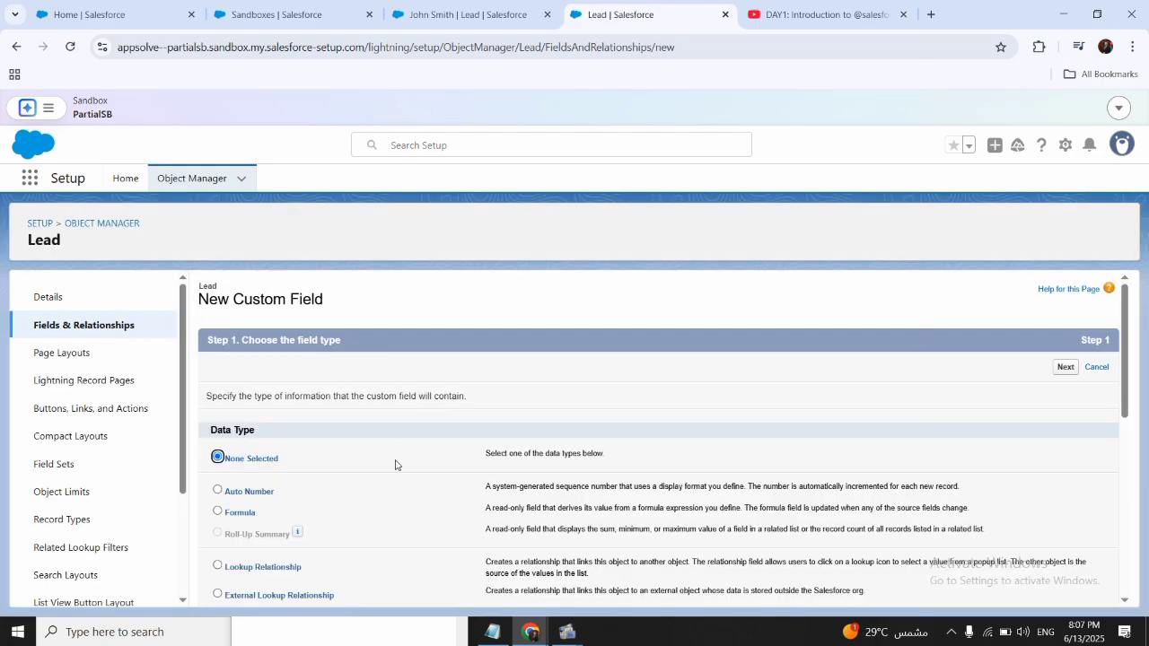
pyautogui.scroll(-2, 398, 464)
pyautogui.click(237, 364)
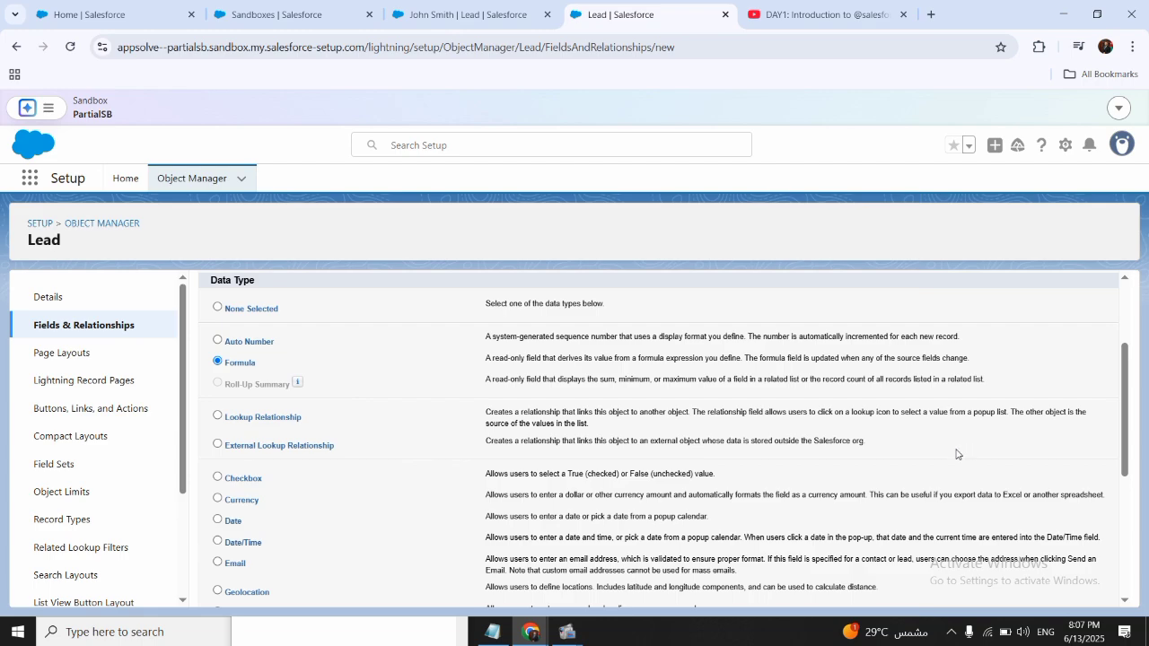
pyautogui.scroll(1, 959, 453)
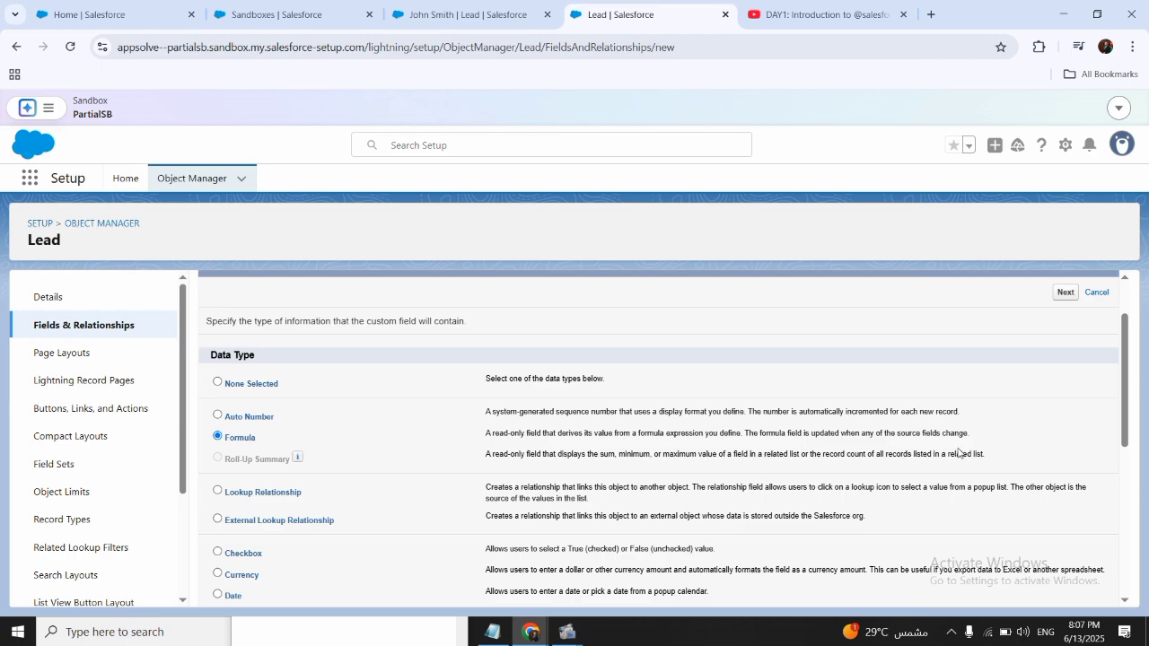
pyautogui.click(1063, 294)
# - Examine the formula return types and their example formulas, and cancel the new formula field
pyautogui.scroll(-3, 602, 432)
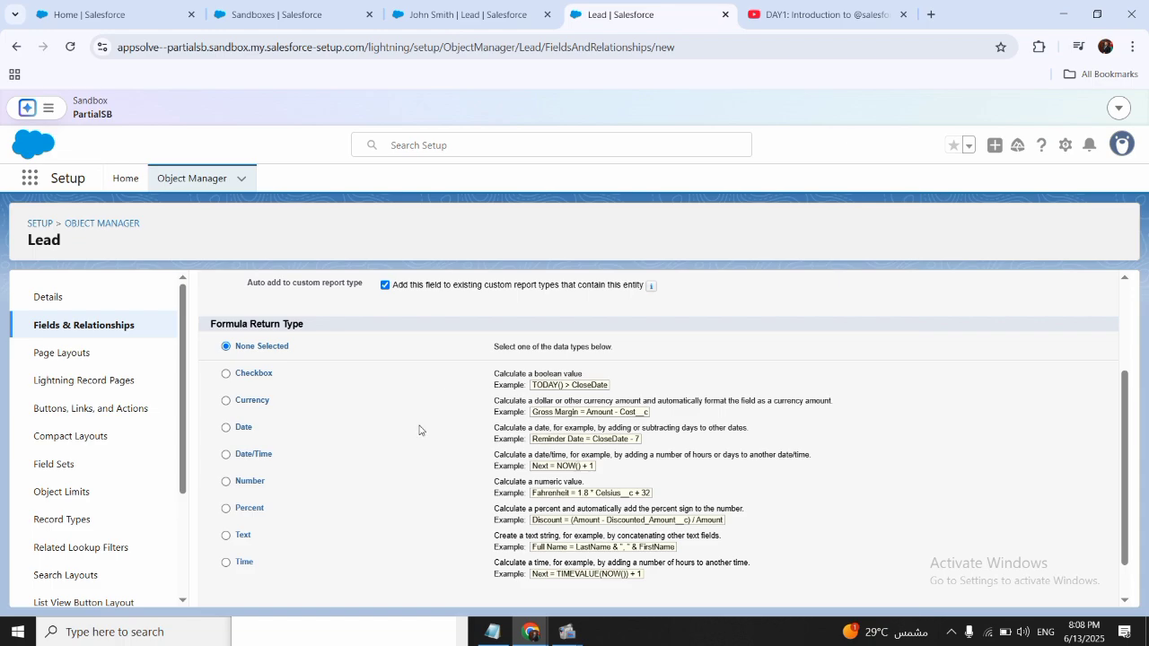
pyautogui.scroll(1, 371, 380)
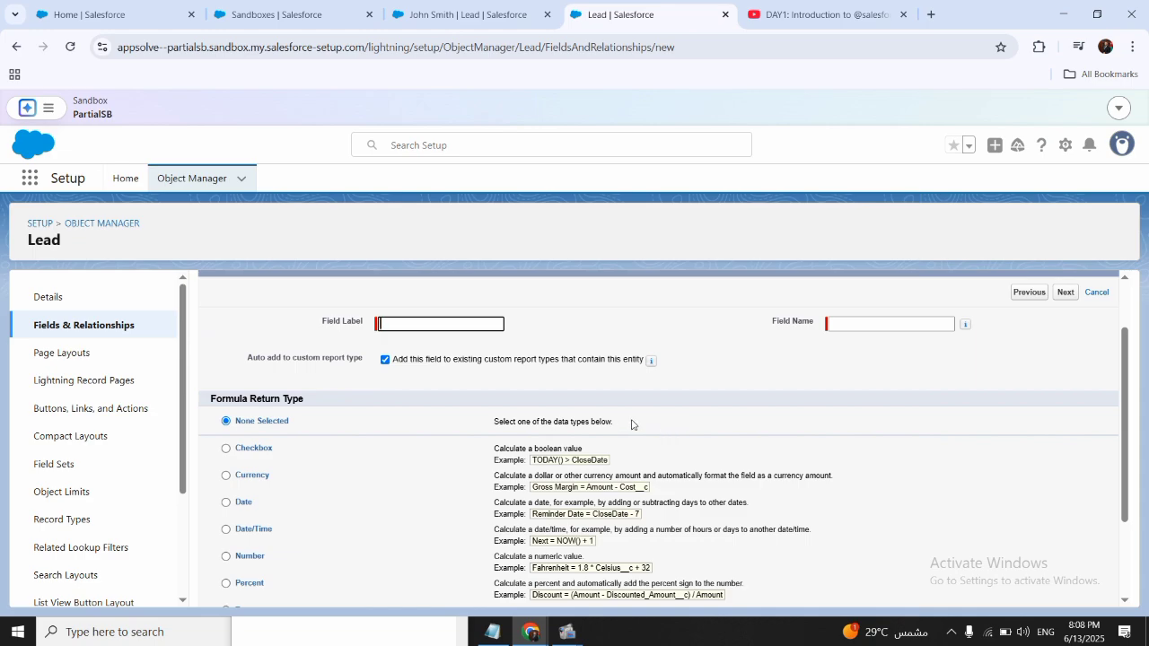
pyautogui.scroll(-2, 638, 422)
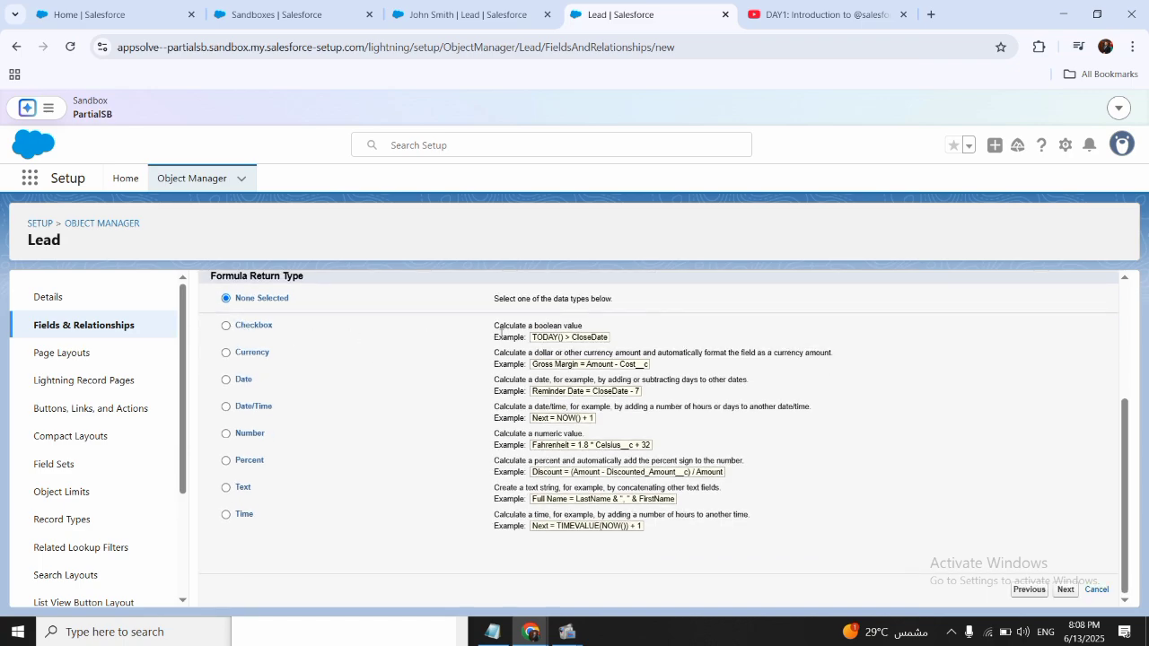
pyautogui.scroll(3, 811, 364)
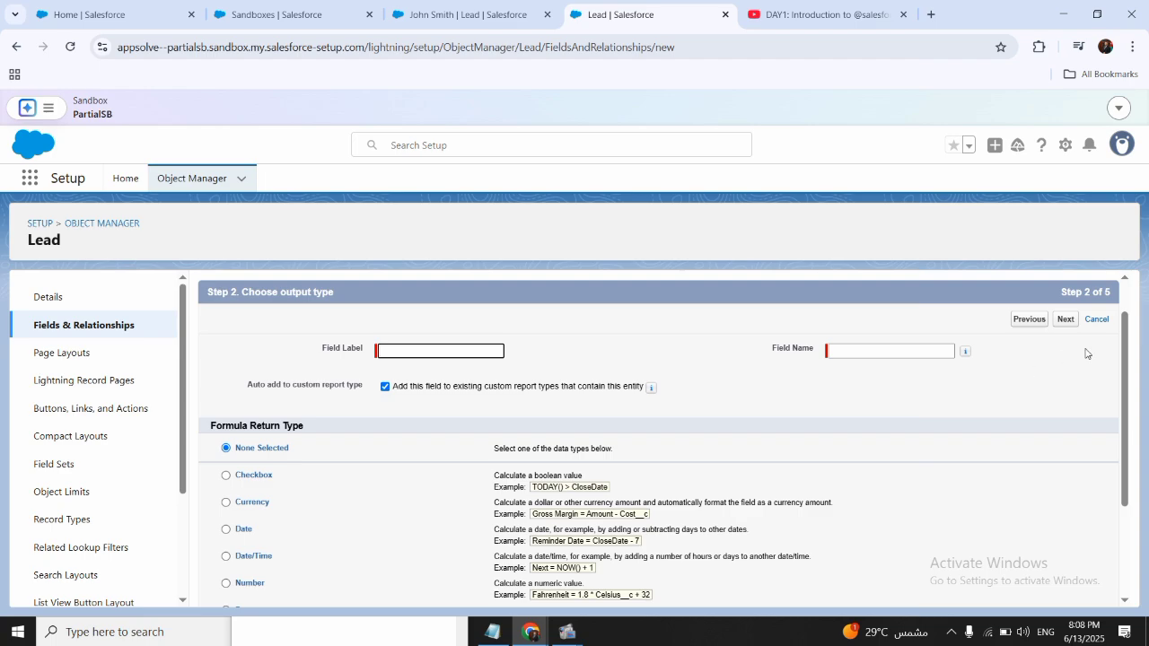
pyautogui.click(1099, 320)
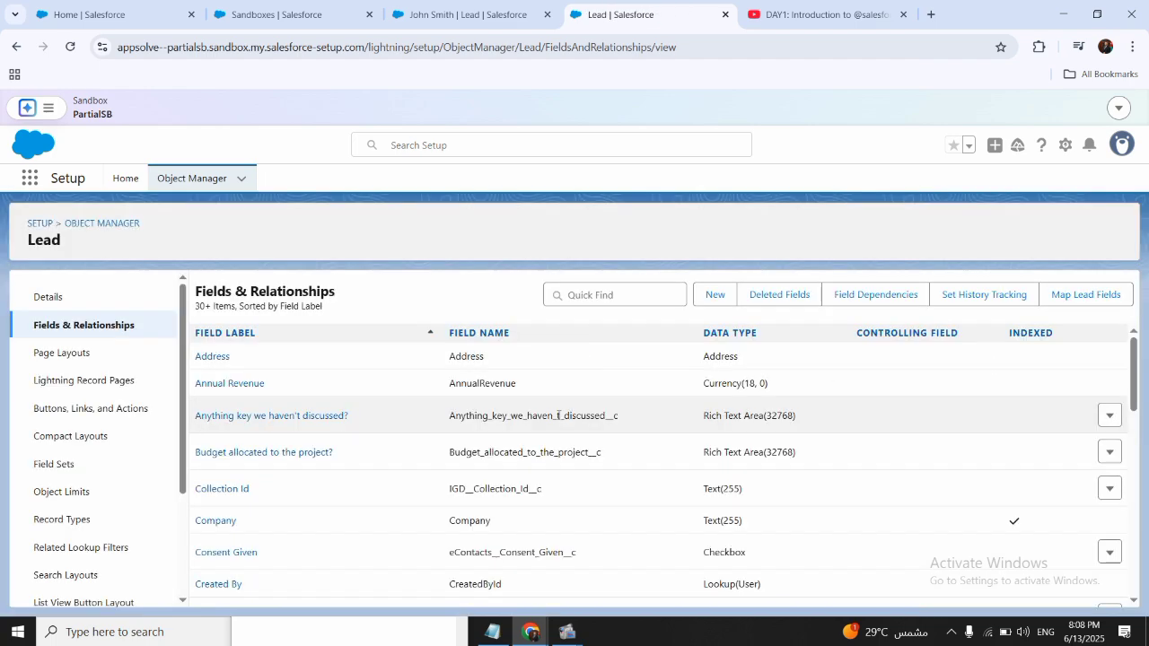
# - Start a new custom field on the Lead object again and bring the lookup relationship data types into view
pyautogui.click(603, 295)
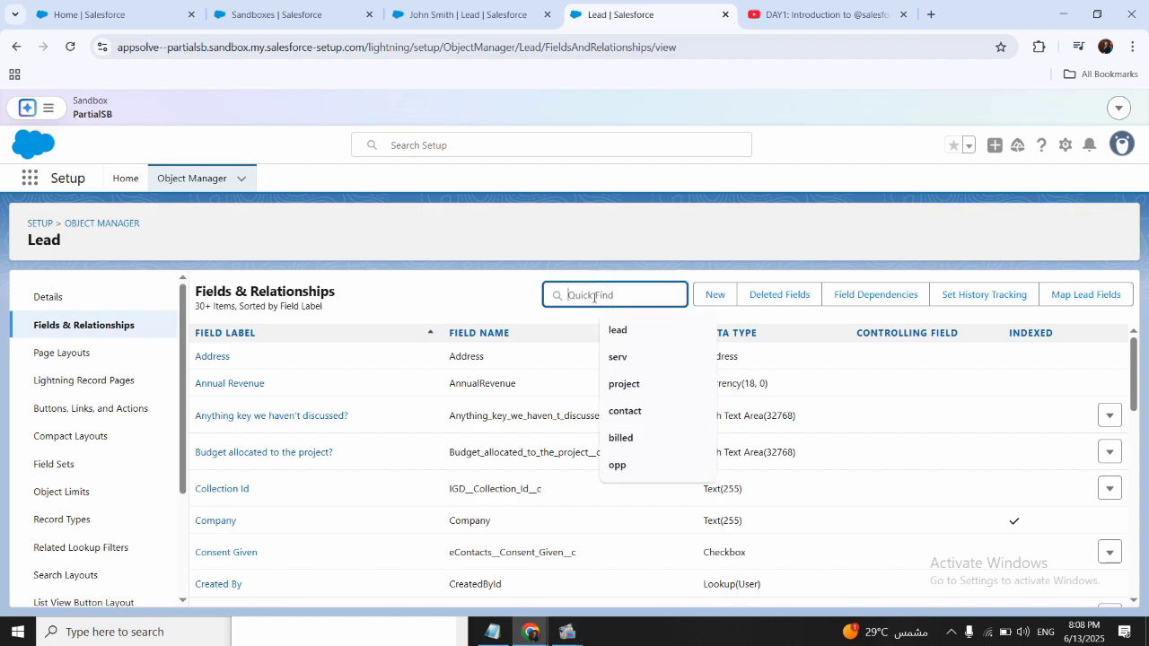
pyautogui.click(714, 296)
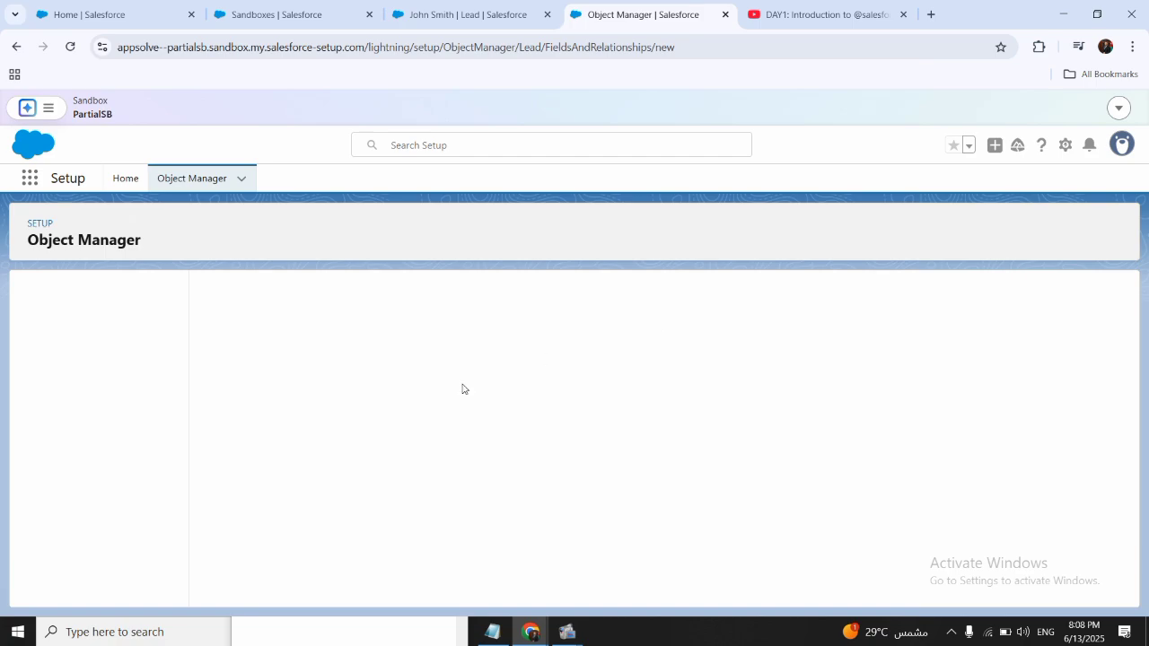
pyautogui.scroll(-5, 390, 444)
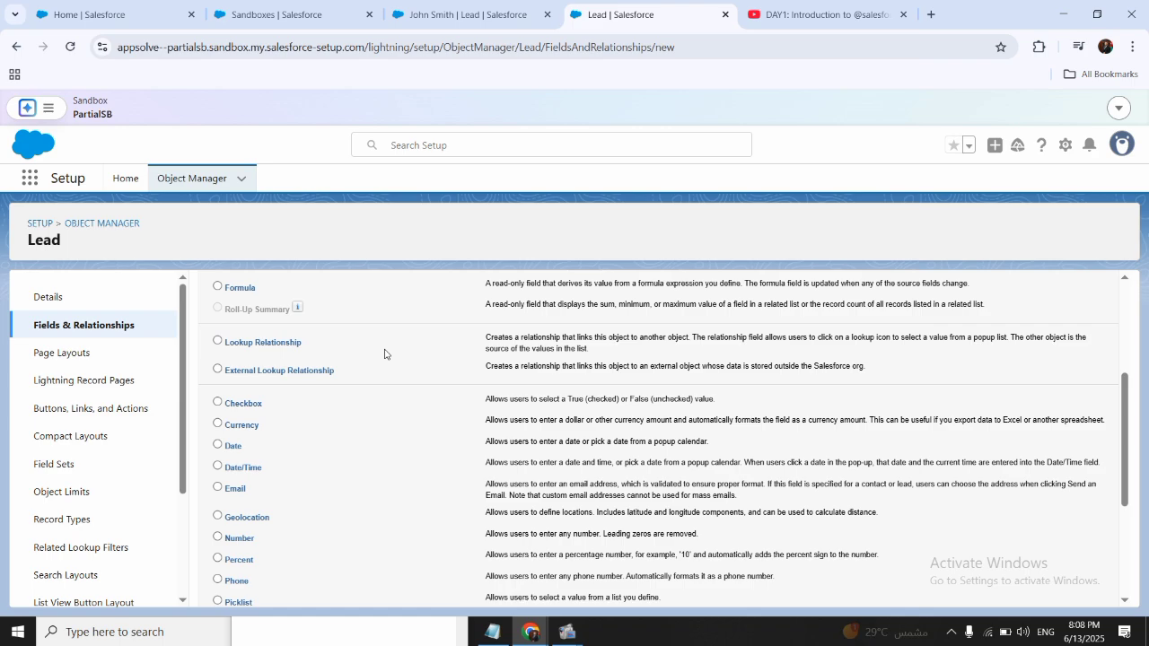
# - Switch to the lead record and search for a user in the Lead Owner lookup, closing it without changing the owner
pyautogui.click(346, 18)
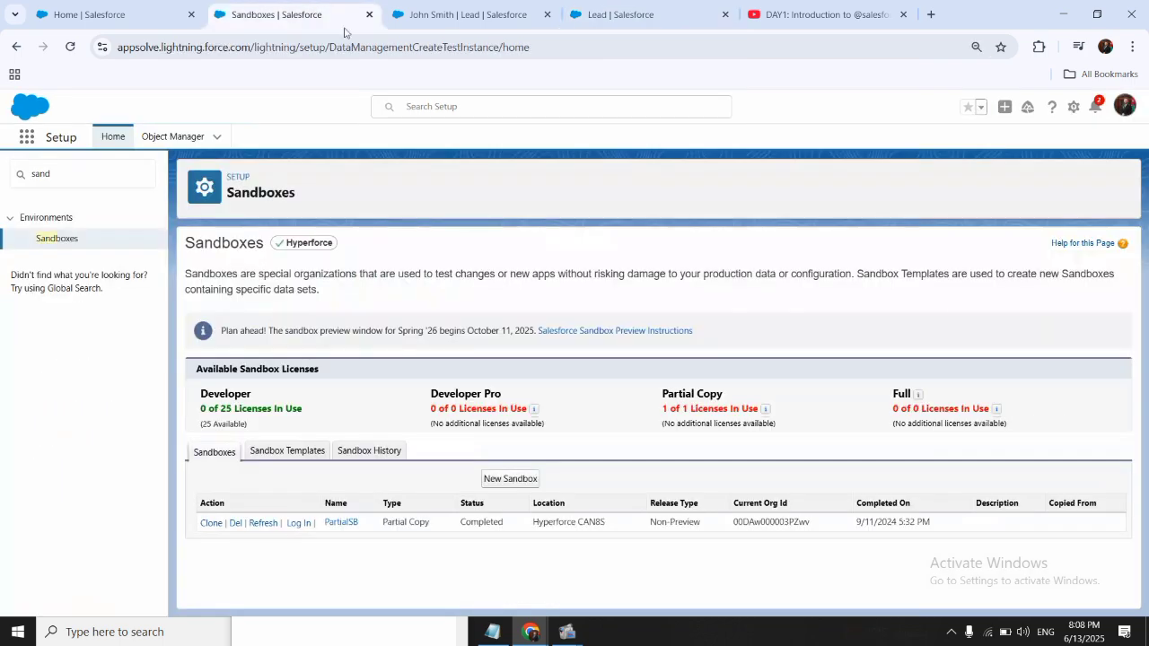
pyautogui.click(431, 10)
pyautogui.scroll(4, 185, 313)
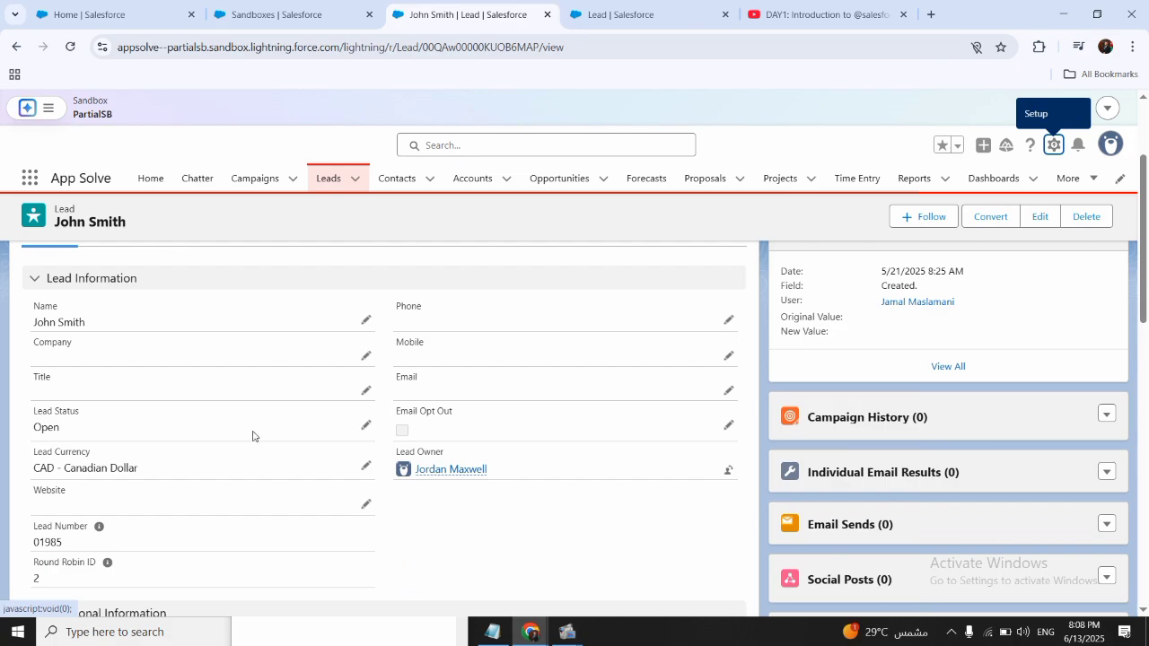
pyautogui.scroll(1, 403, 379)
pyautogui.scroll(-2, 403, 379)
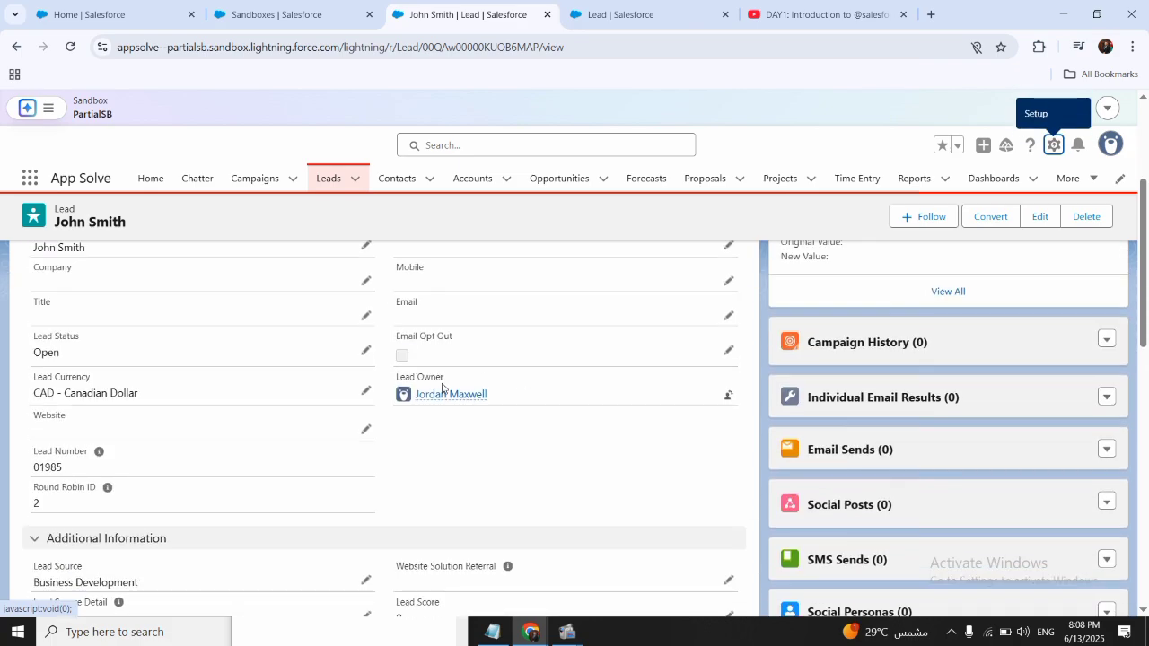
pyautogui.click(728, 400)
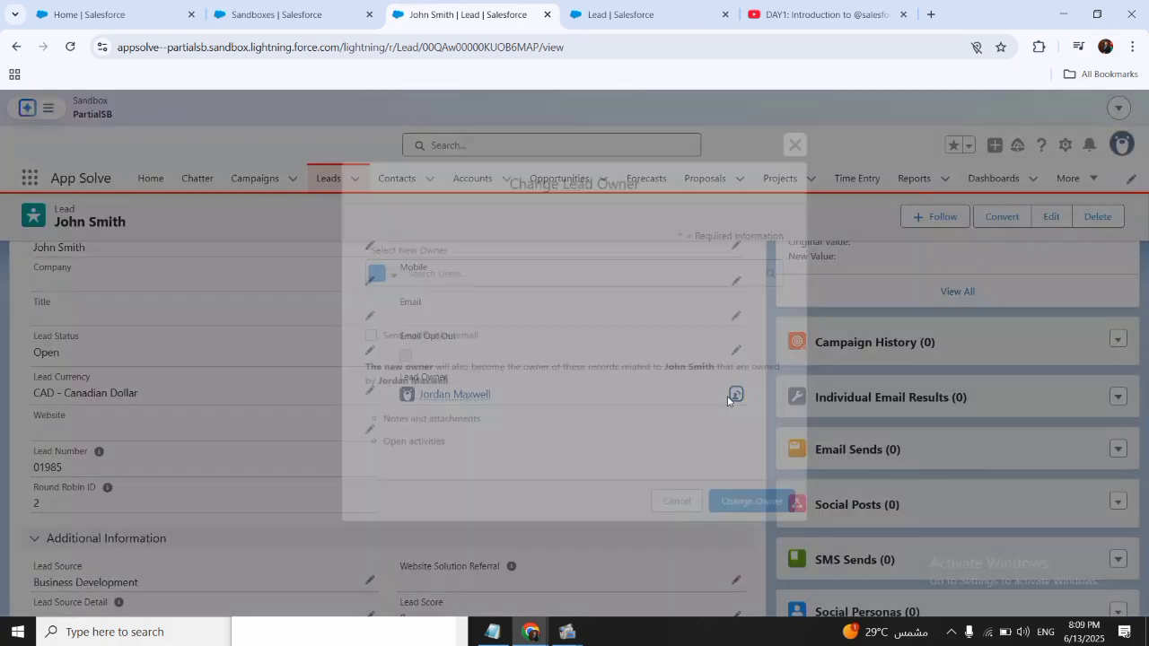
pyautogui.click(491, 262)
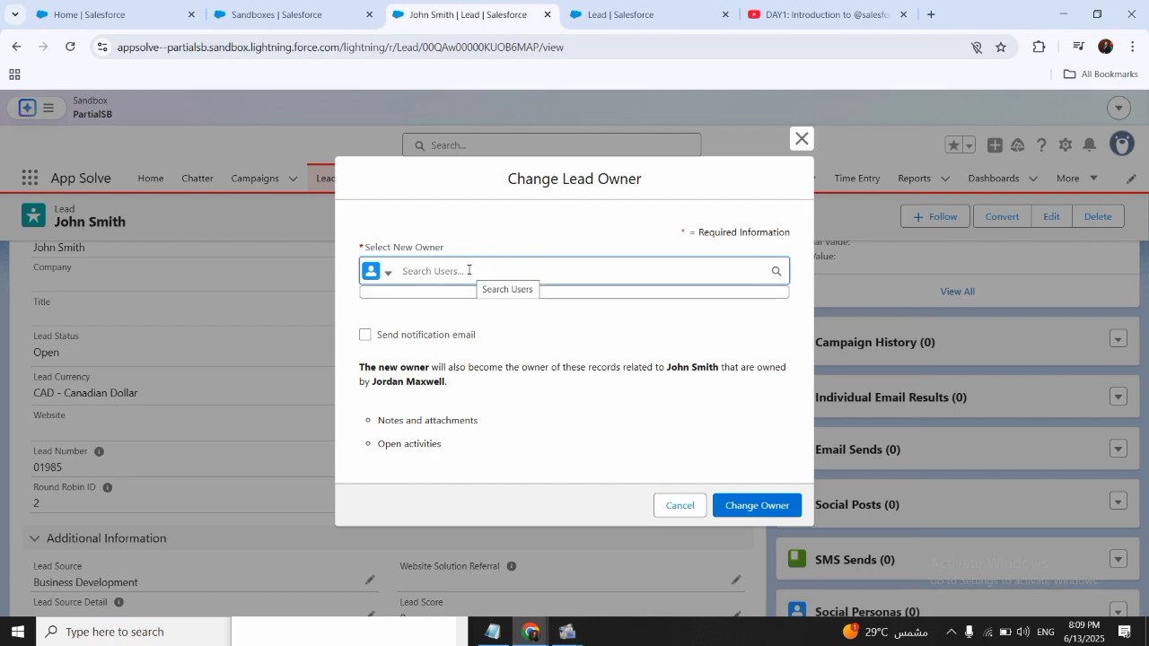
pyautogui.write('dav')
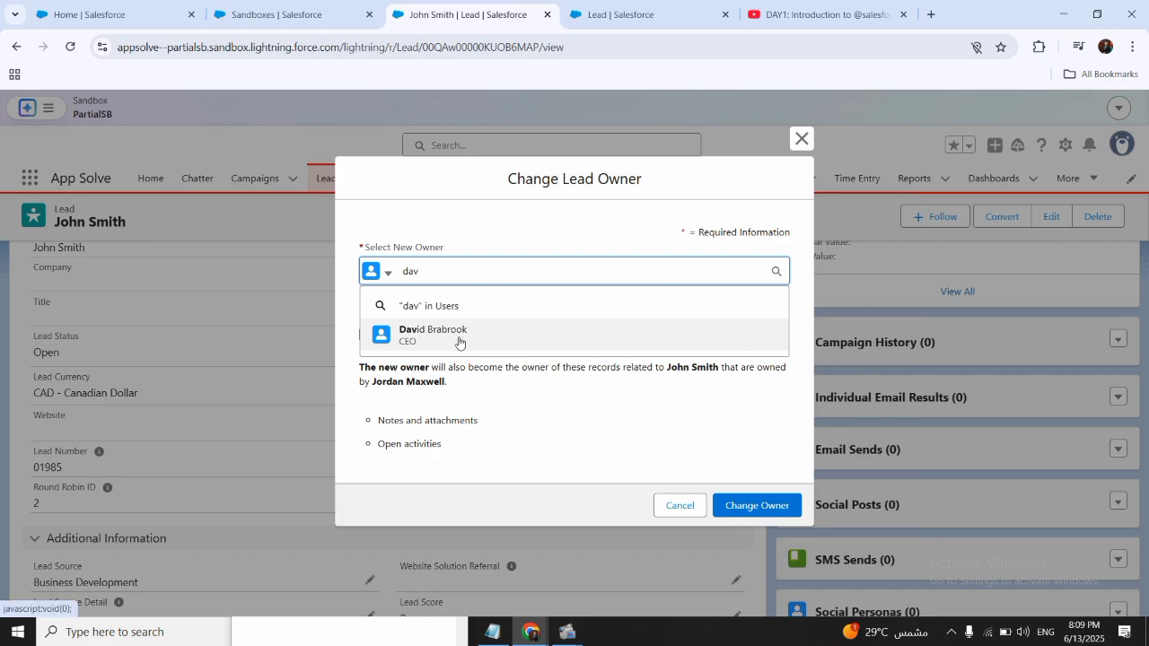
pyautogui.click(801, 139)
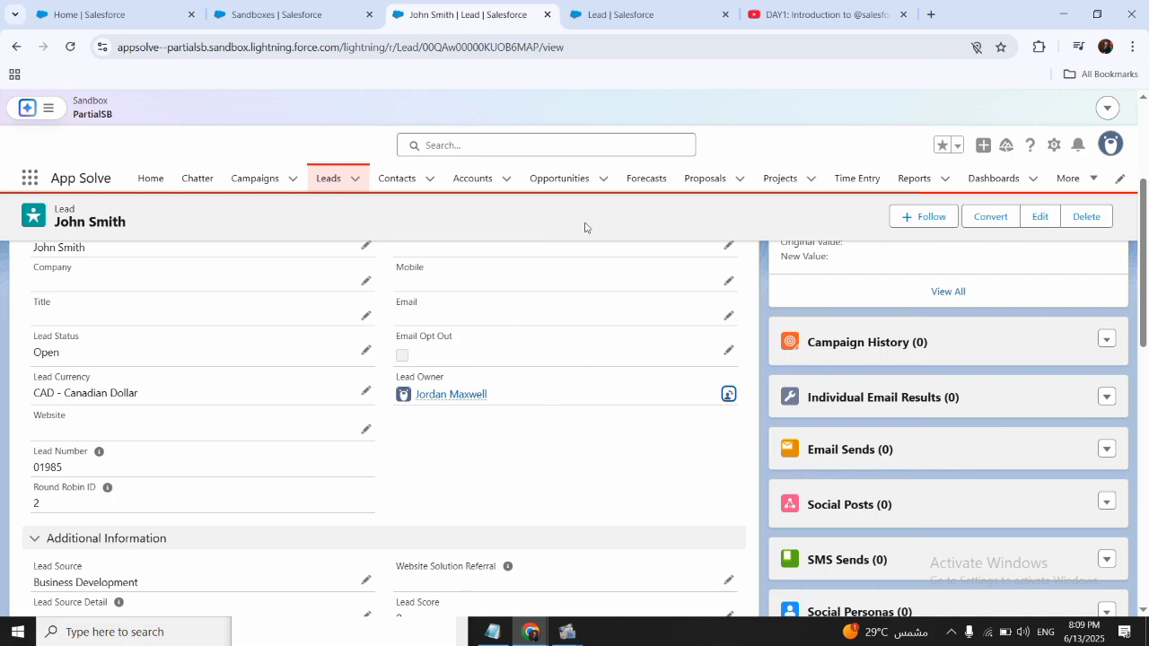
# - Return to the new Lead custom field setup and review the basic data types from Checkbox to Text (Encrypted)
pyautogui.click(660, 7)
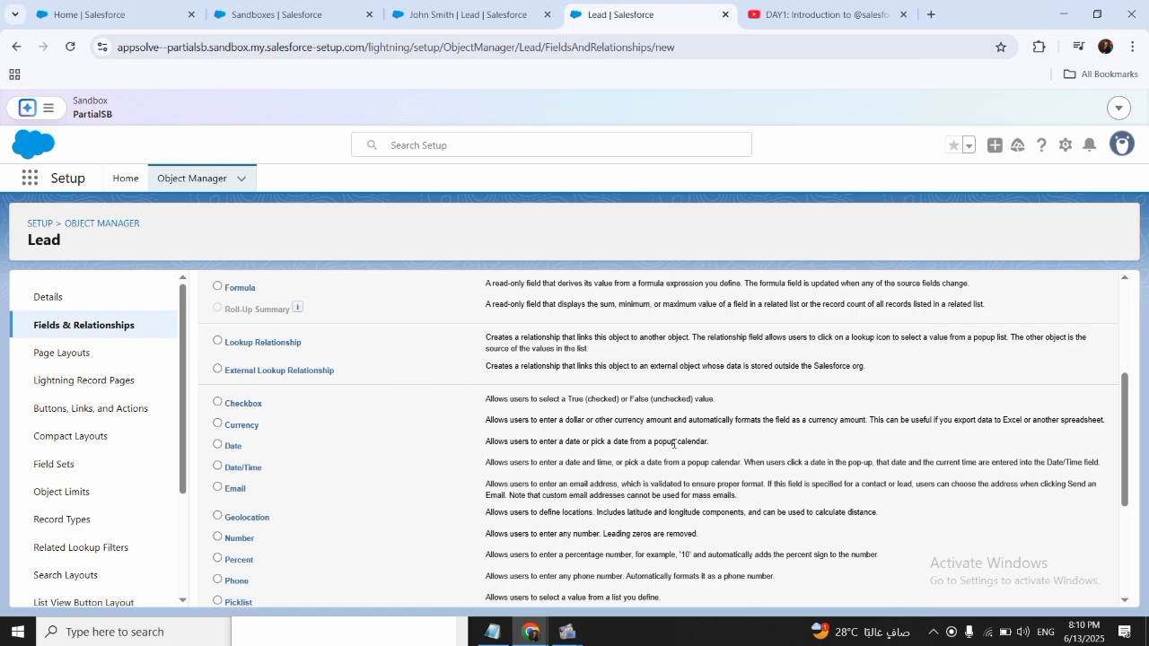
pyautogui.scroll(-3, 293, 440)
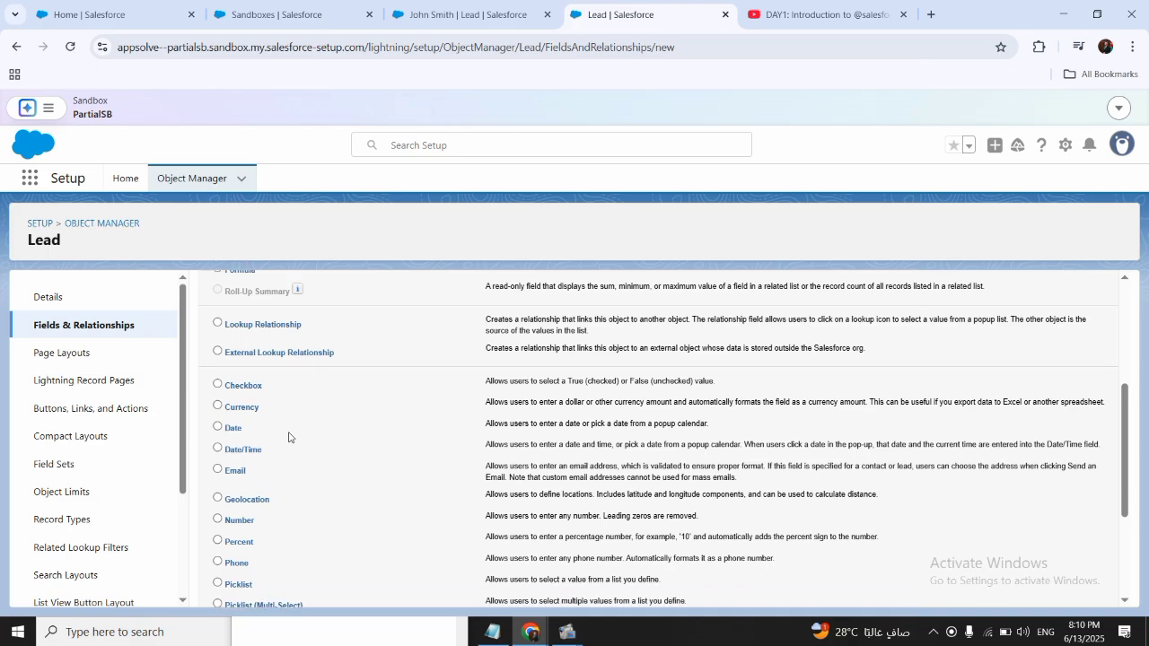
pyautogui.scroll(2, 290, 436)
pyautogui.scroll(-1, 423, 416)
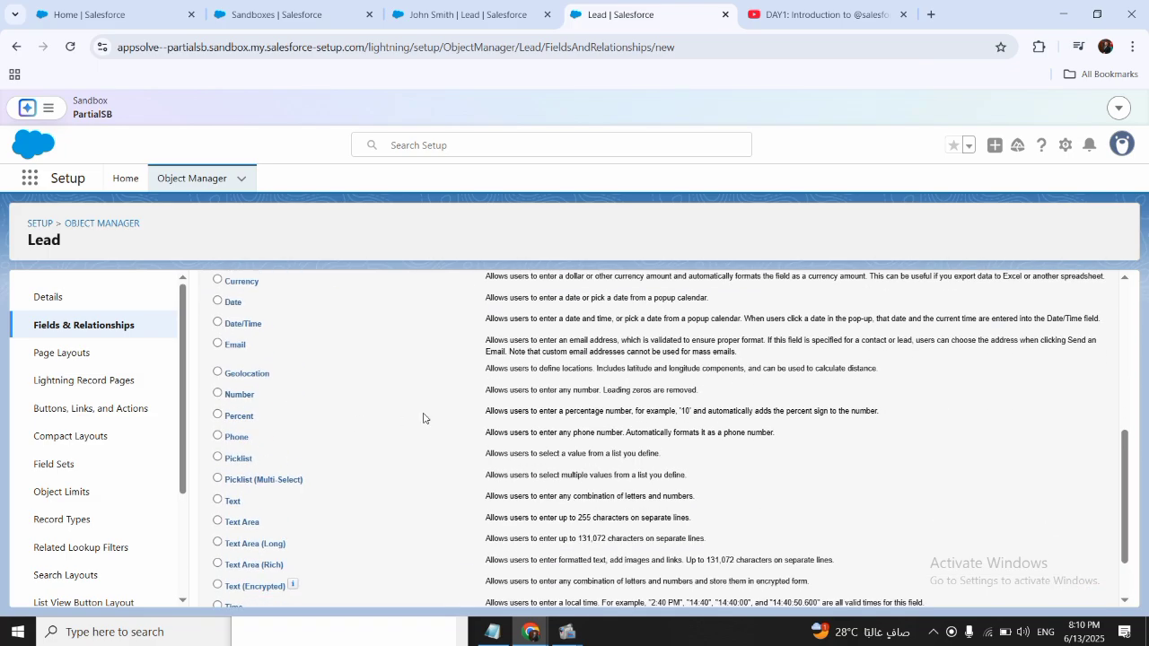
pyautogui.scroll(1, 422, 416)
pyautogui.scroll(-2, 424, 418)
pyautogui.scroll(1, 424, 417)
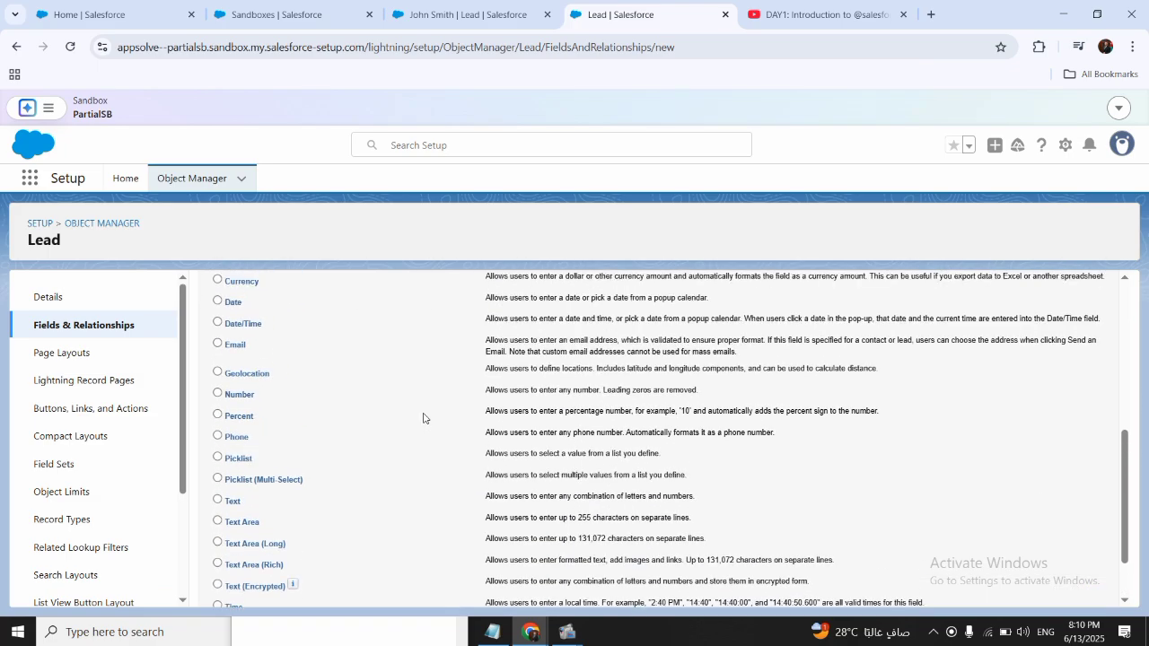